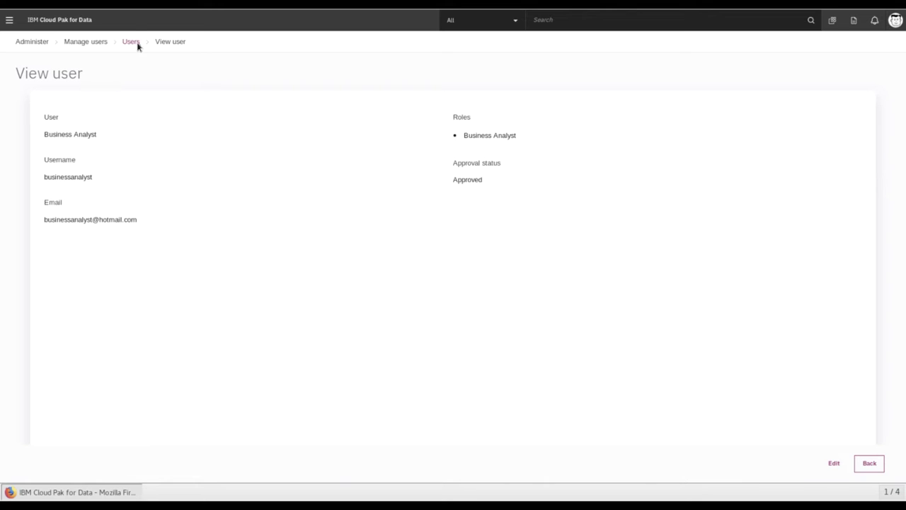
Examine the Administrator role's details and its editable privilege options, and leave the role editor without saving
{"action": "left_click", "coordinate": [132, 42]}
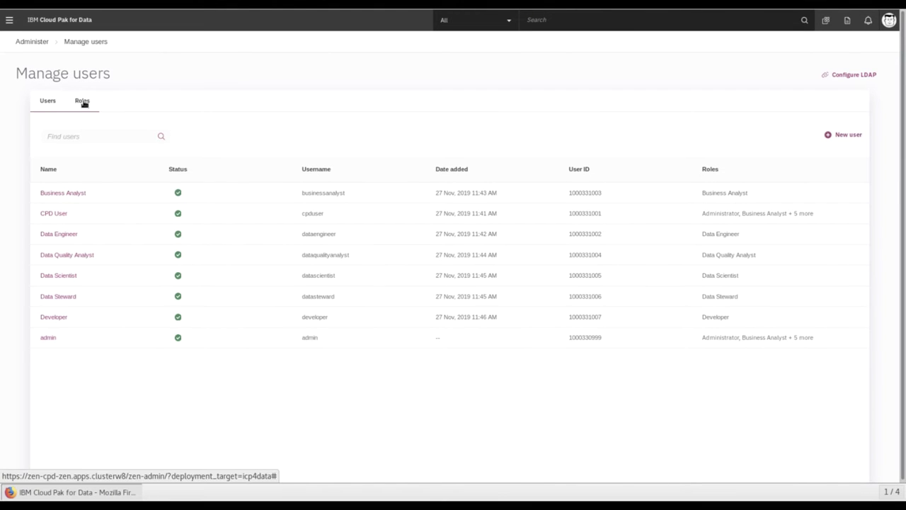
{"action": "left_click", "coordinate": [82, 102]}
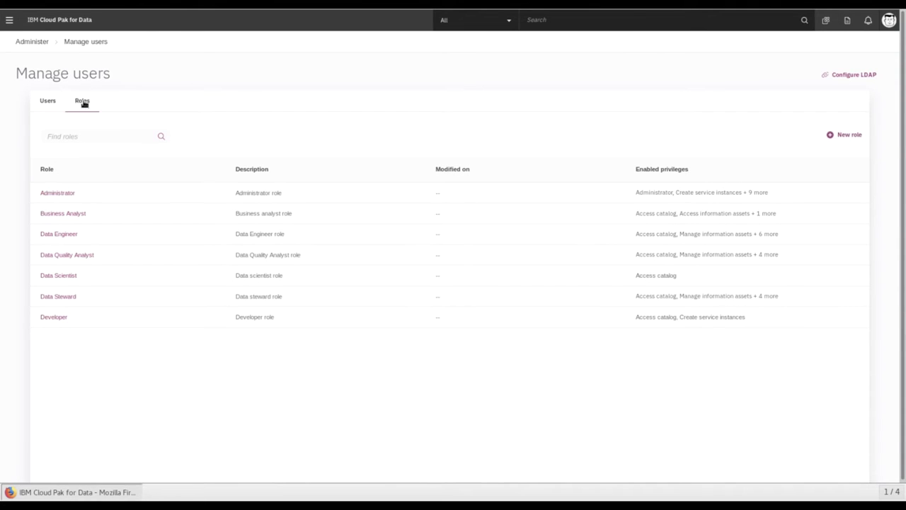
{"action": "left_click", "coordinate": [68, 194]}
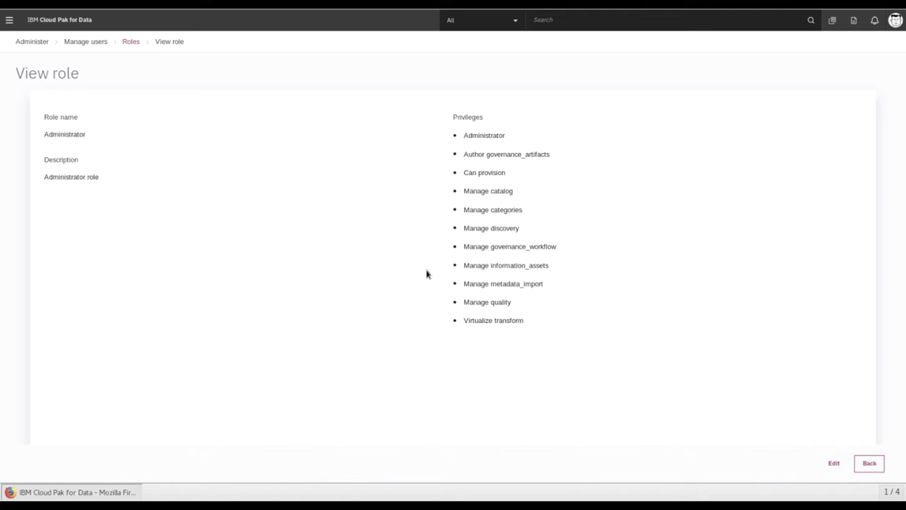
{"action": "left_click", "coordinate": [833, 466]}
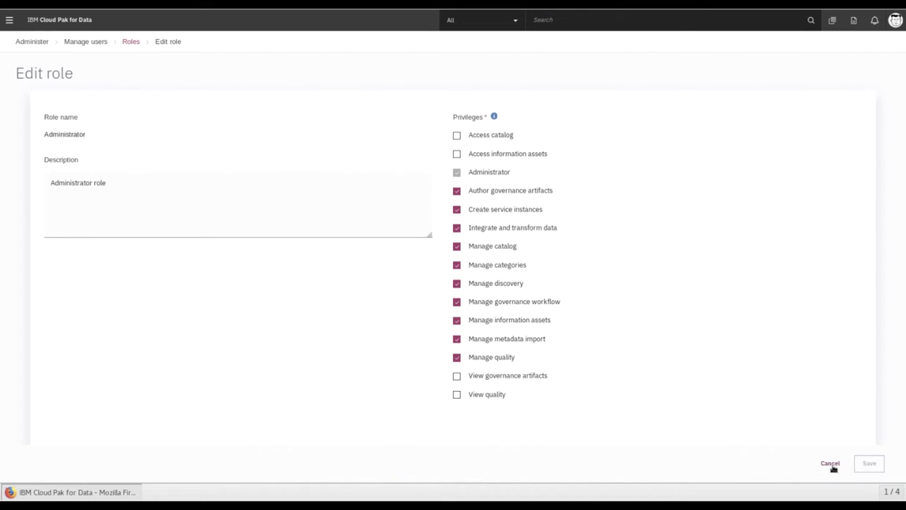
{"action": "left_click", "coordinate": [832, 468]}
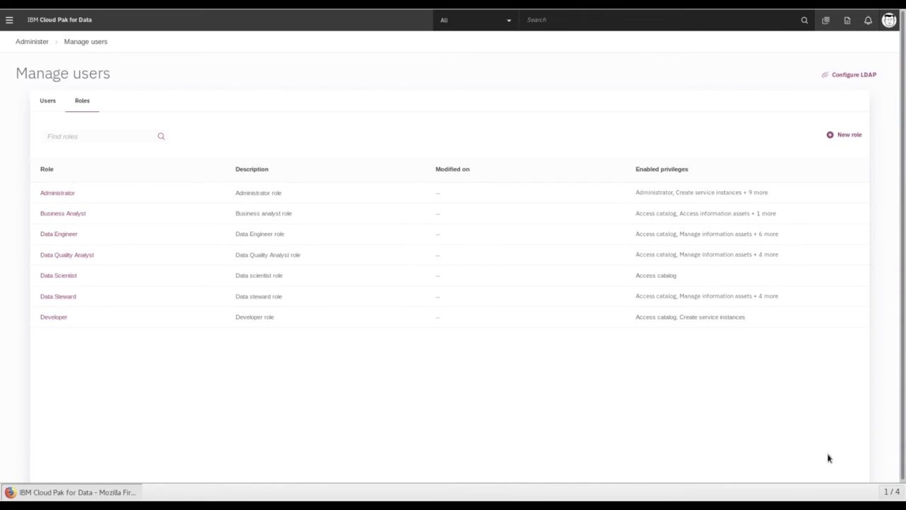
Examine the fields and role options for creating a new user, and cancel the form
{"action": "left_click", "coordinate": [49, 102]}
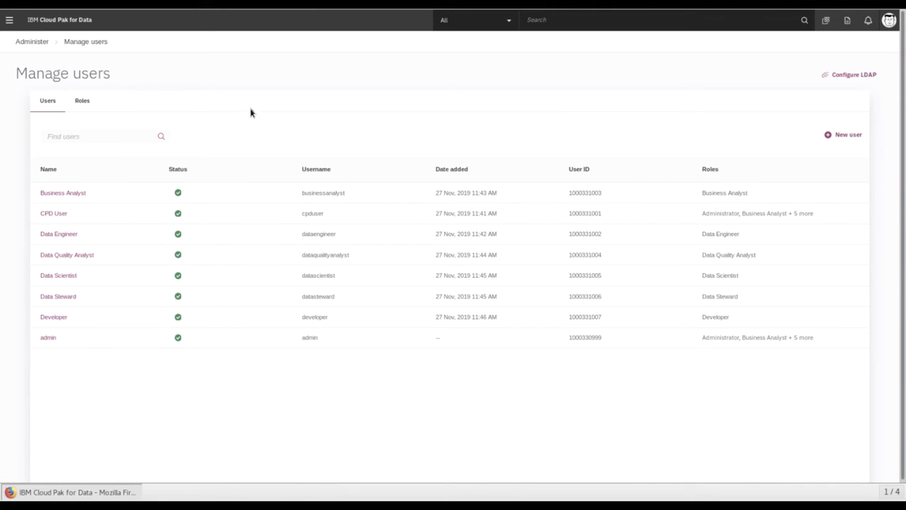
{"action": "left_click", "coordinate": [846, 135]}
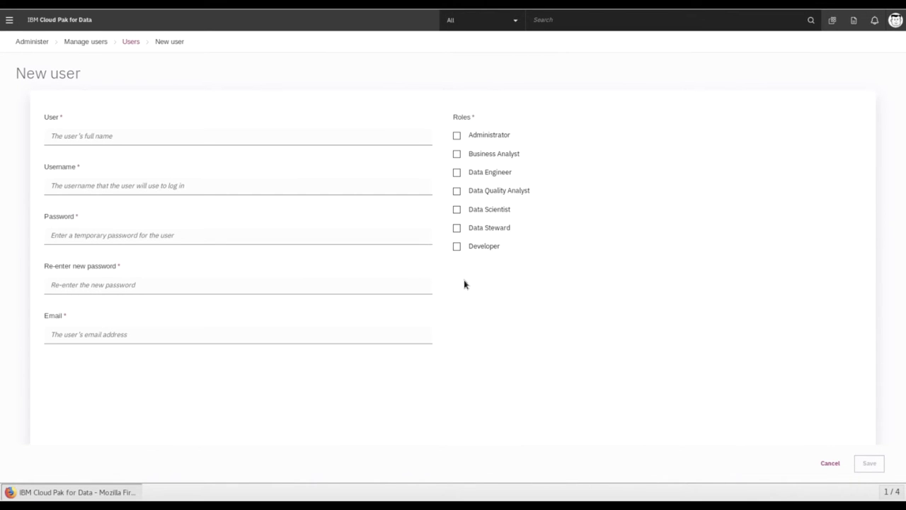
{"action": "left_click", "coordinate": [829, 465]}
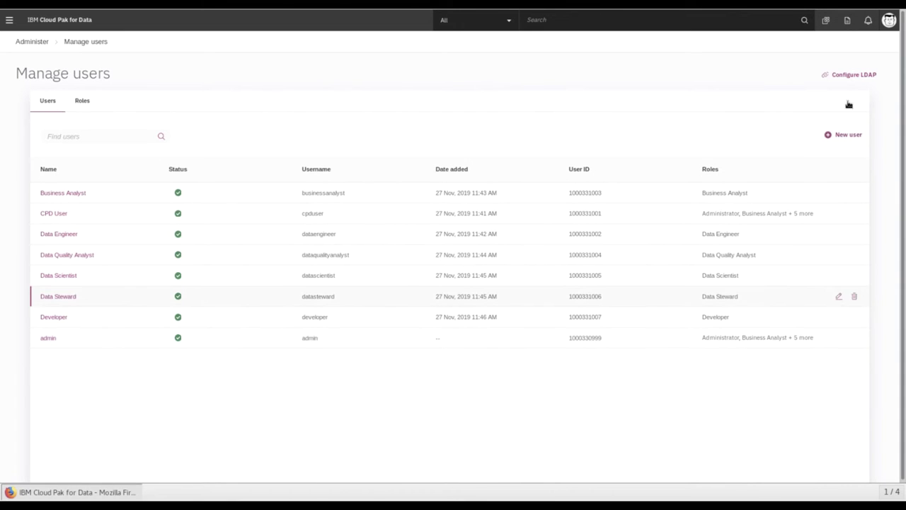
Examine the LDAP configuration settings, from server information and attribute mapping to authorized groups and connection test, and return to user management
{"action": "left_click", "coordinate": [849, 76]}
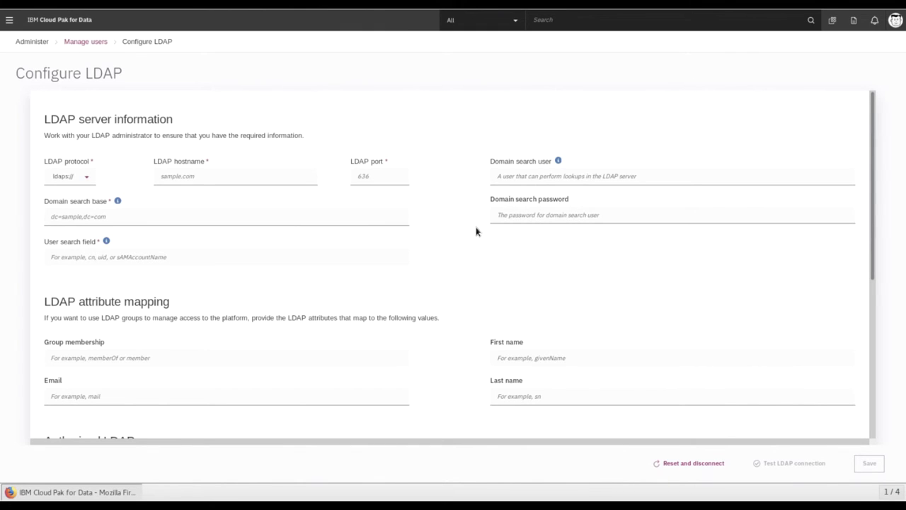
{"action": "scroll", "coordinate": [476, 232], "scroll_direction": "down", "scroll_amount": 1}
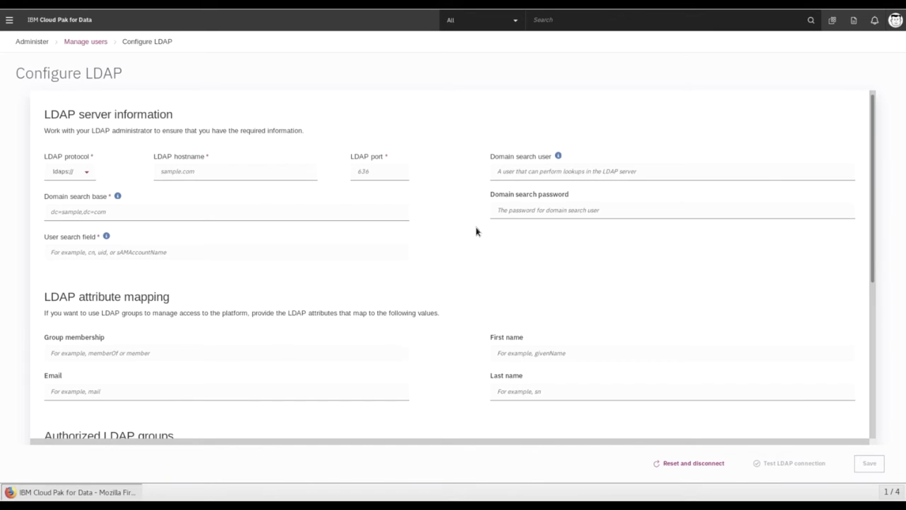
{"action": "scroll", "coordinate": [476, 231], "scroll_direction": "down", "scroll_amount": 3}
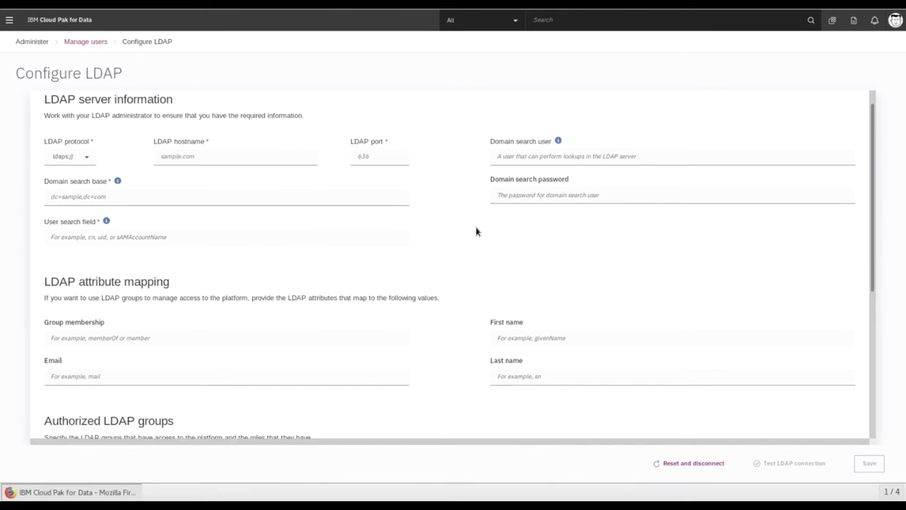
{"action": "scroll", "coordinate": [476, 231], "scroll_direction": "down", "scroll_amount": 1}
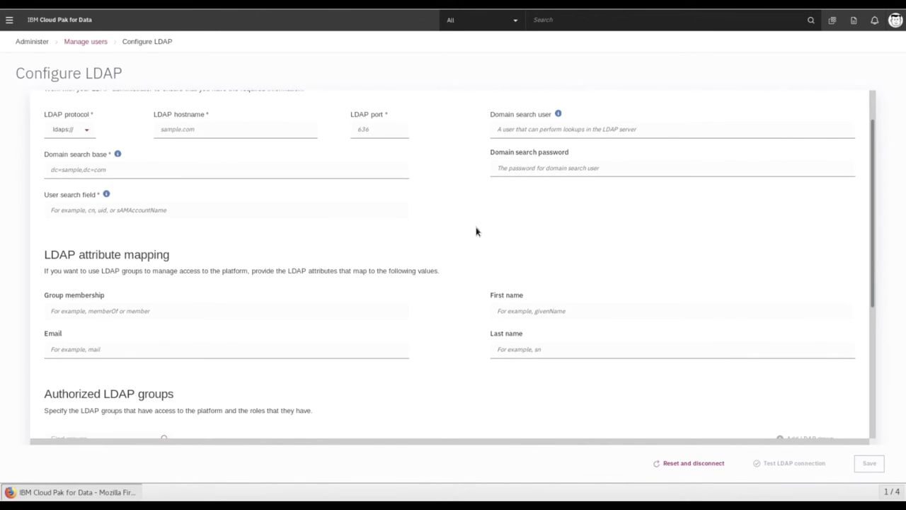
{"action": "scroll", "coordinate": [476, 232], "scroll_direction": "down", "scroll_amount": 5}
{"action": "scroll", "coordinate": [476, 232], "scroll_direction": "down", "scroll_amount": 3}
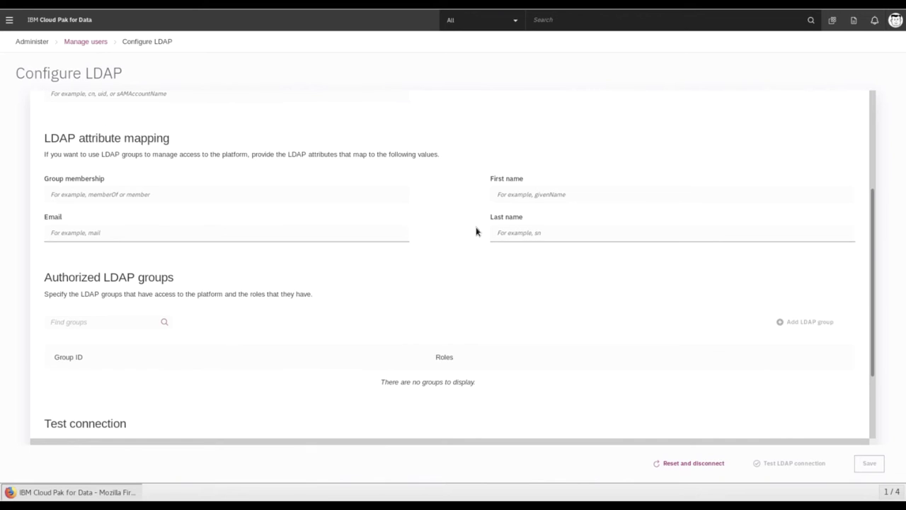
{"action": "scroll", "coordinate": [477, 232], "scroll_direction": "down", "scroll_amount": 5}
{"action": "scroll", "coordinate": [476, 231], "scroll_direction": "up", "scroll_amount": 15}
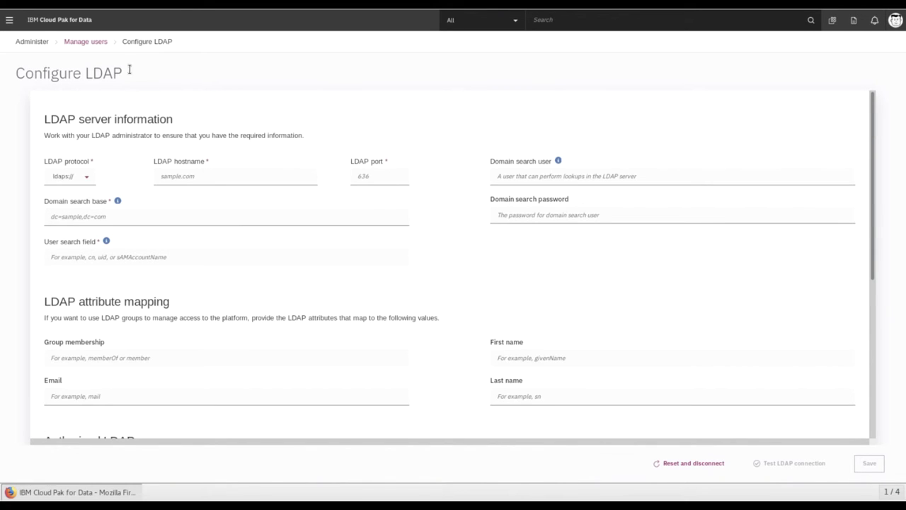
{"action": "left_click", "coordinate": [85, 42]}
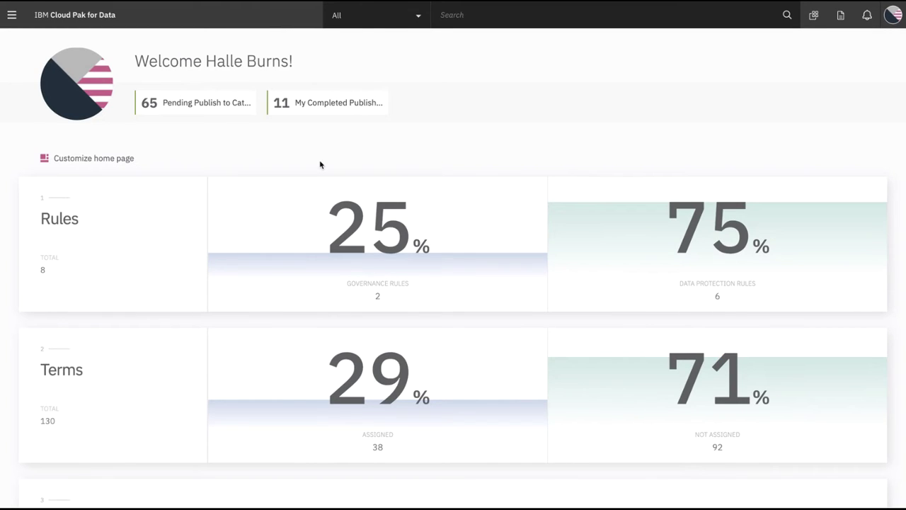
Go to the business terms under Data and AI governance and browse the published ones
{"action": "left_click", "coordinate": [12, 15]}
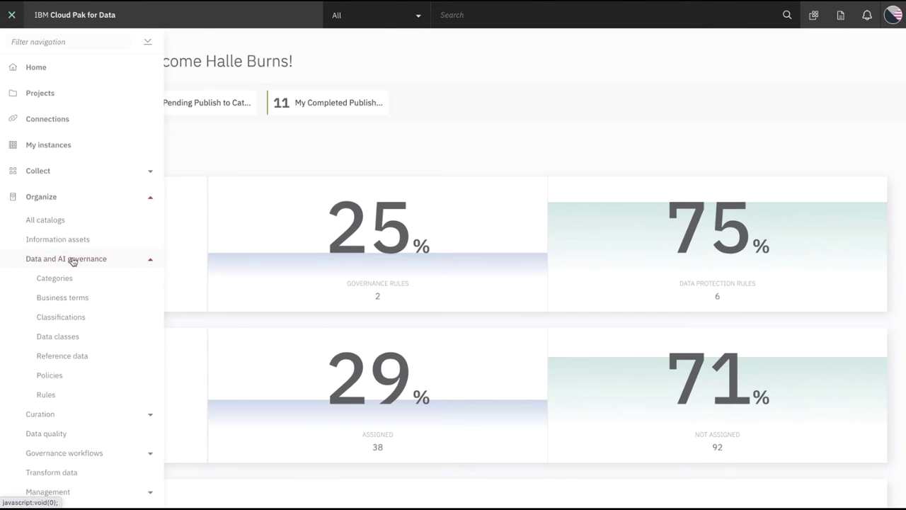
{"action": "left_click", "coordinate": [70, 299]}
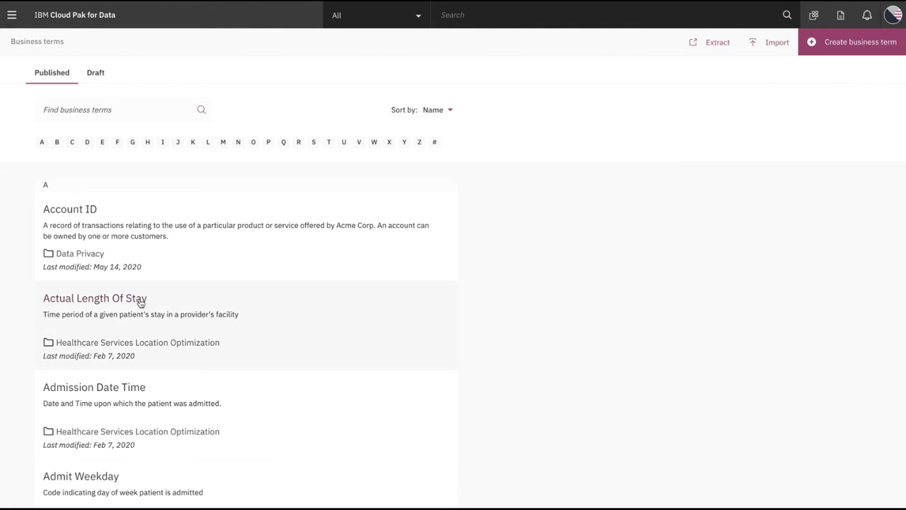
{"action": "scroll", "coordinate": [206, 313], "scroll_direction": "down", "scroll_amount": 5}
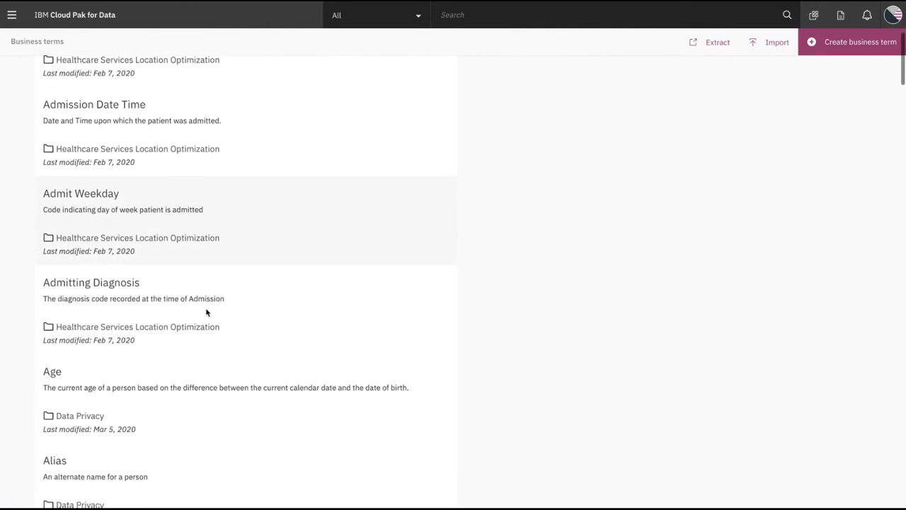
{"action": "scroll", "coordinate": [206, 313], "scroll_direction": "up", "scroll_amount": 5}
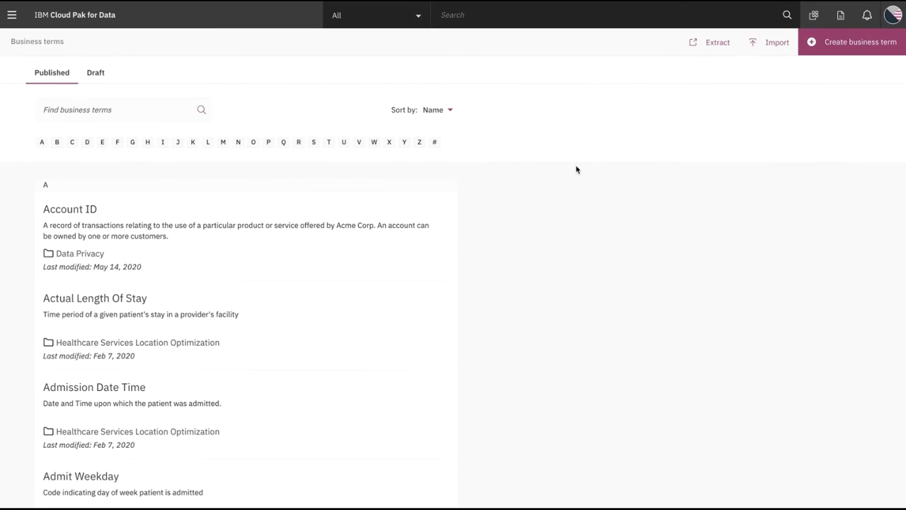
Start a new business term named "College Affiliation" with the abbreviation "college"
{"action": "left_click", "coordinate": [803, 42]}
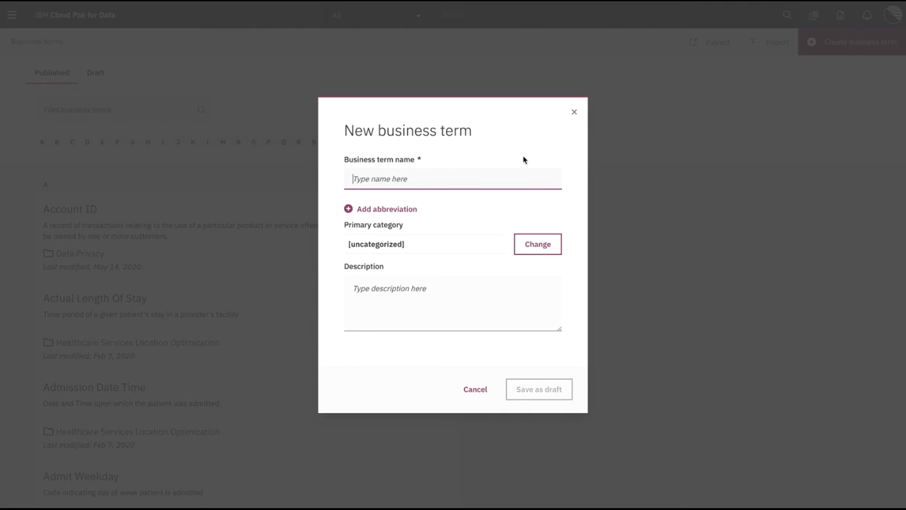
{"action": "type", "text": "College "}
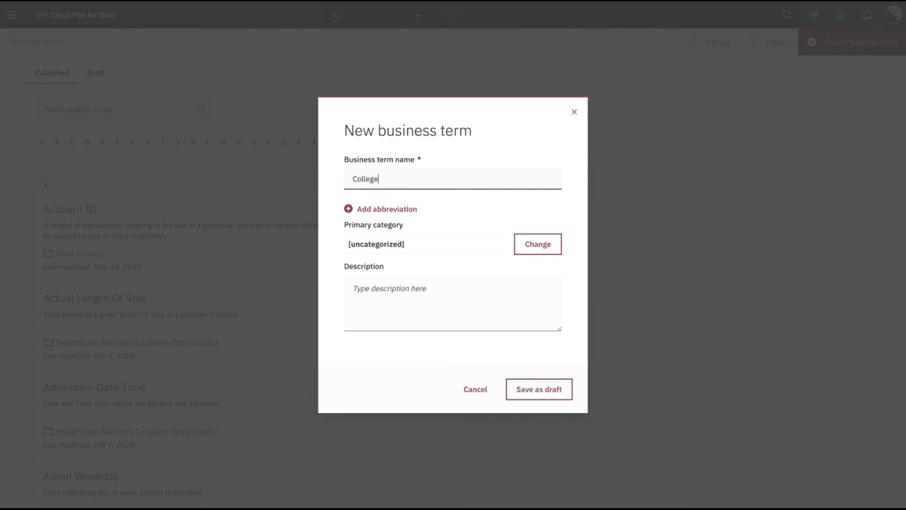
{"action": "type", "text": "Affiliation"}
{"action": "left_click", "coordinate": [390, 209]}
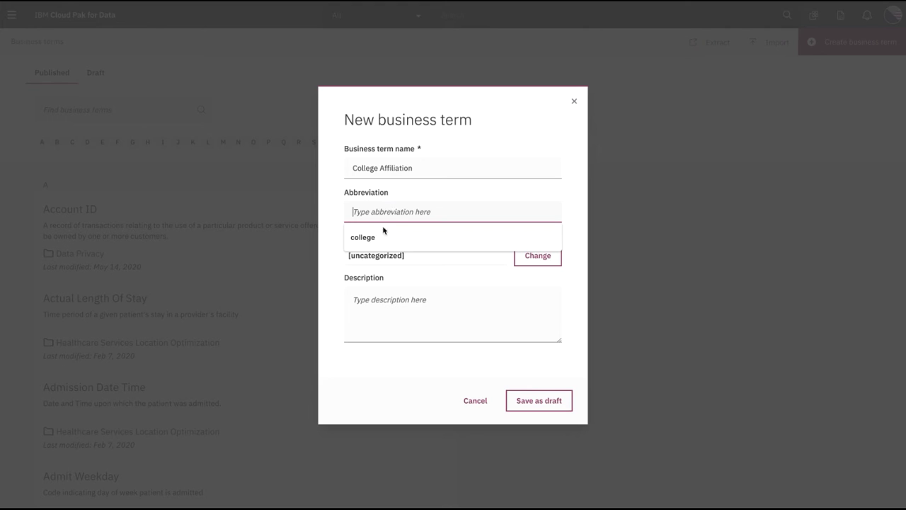
{"action": "left_click", "coordinate": [384, 235]}
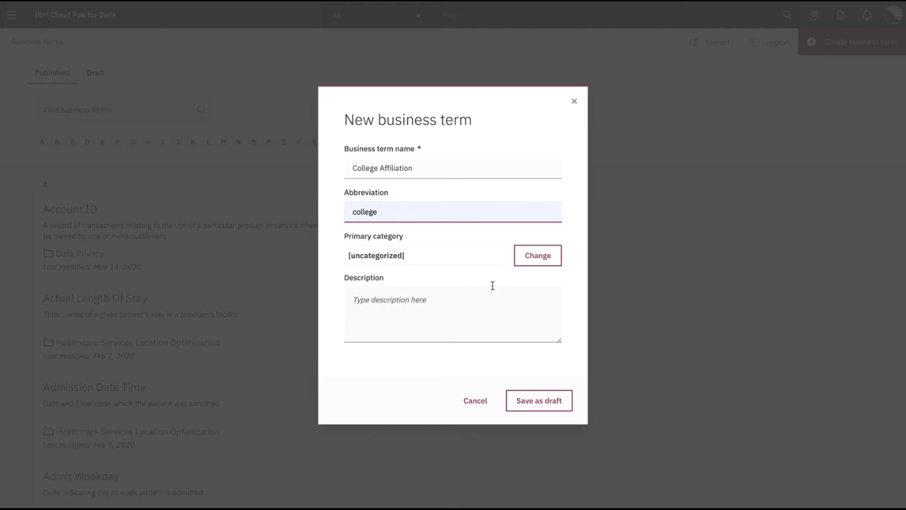
Browse the available primary categories for the new term and confirm [uncategorized]
{"action": "left_click", "coordinate": [539, 259]}
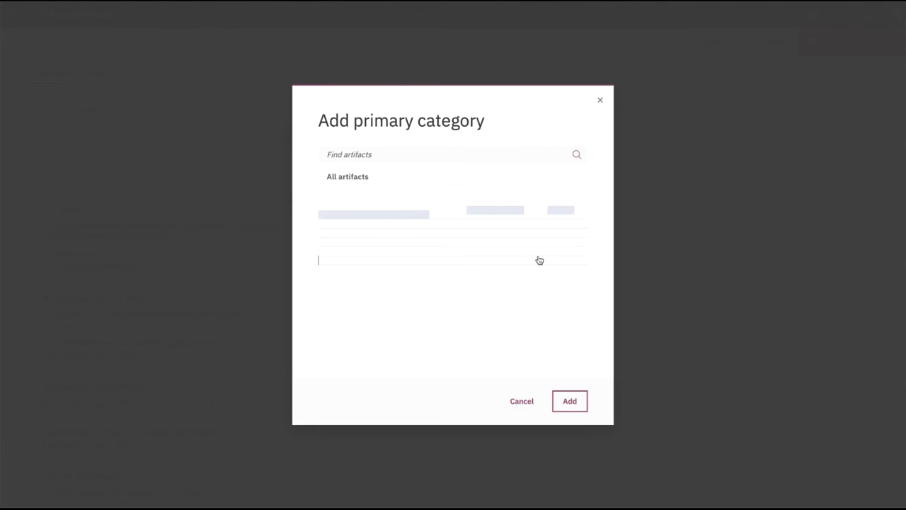
{"action": "scroll", "coordinate": [351, 280], "scroll_direction": "down", "scroll_amount": 5}
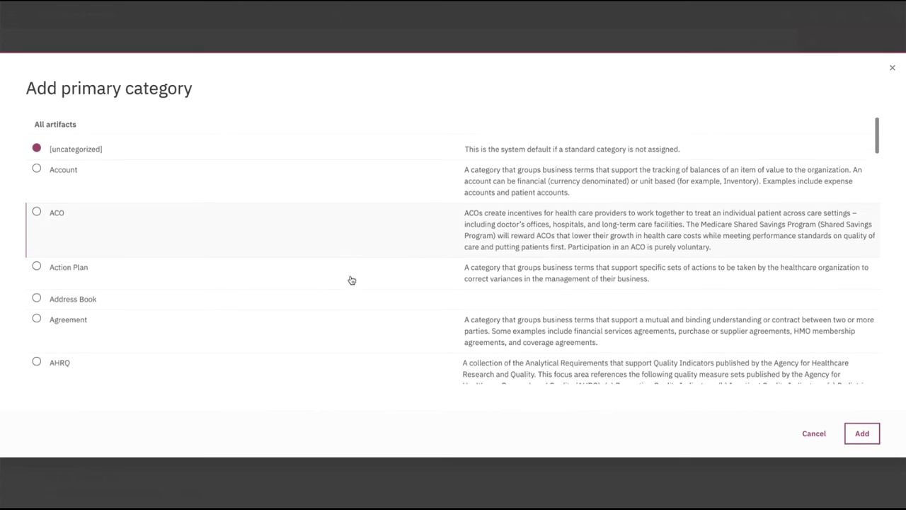
{"action": "scroll", "coordinate": [352, 280], "scroll_direction": "down", "scroll_amount": 5}
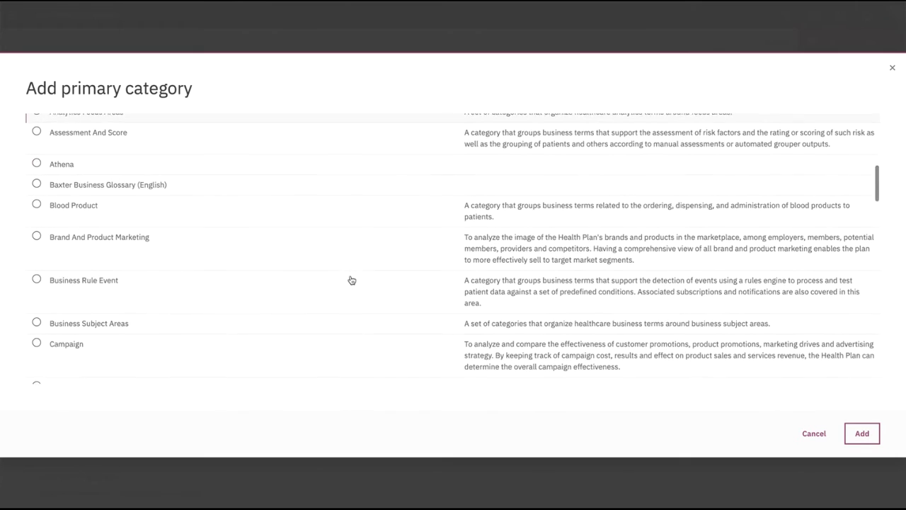
{"action": "scroll", "coordinate": [352, 280], "scroll_direction": "down", "scroll_amount": 4}
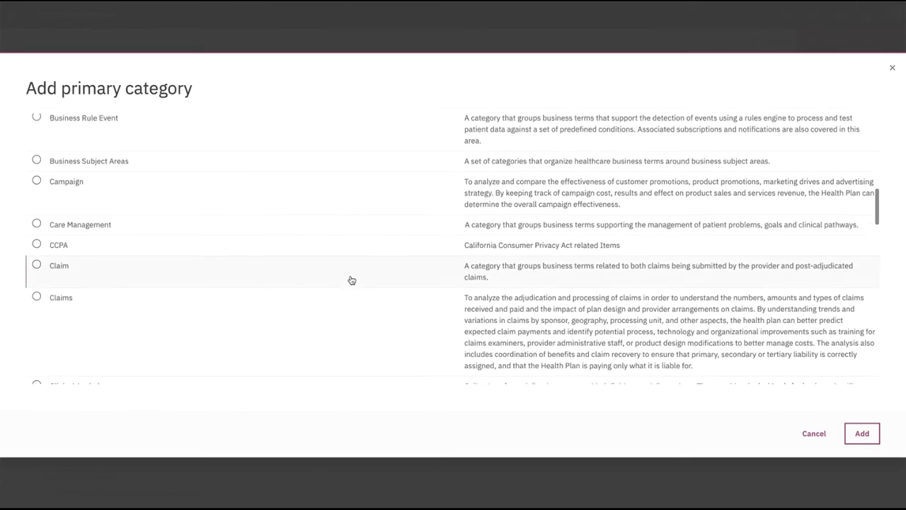
{"action": "scroll", "coordinate": [352, 280], "scroll_direction": "up", "scroll_amount": 14}
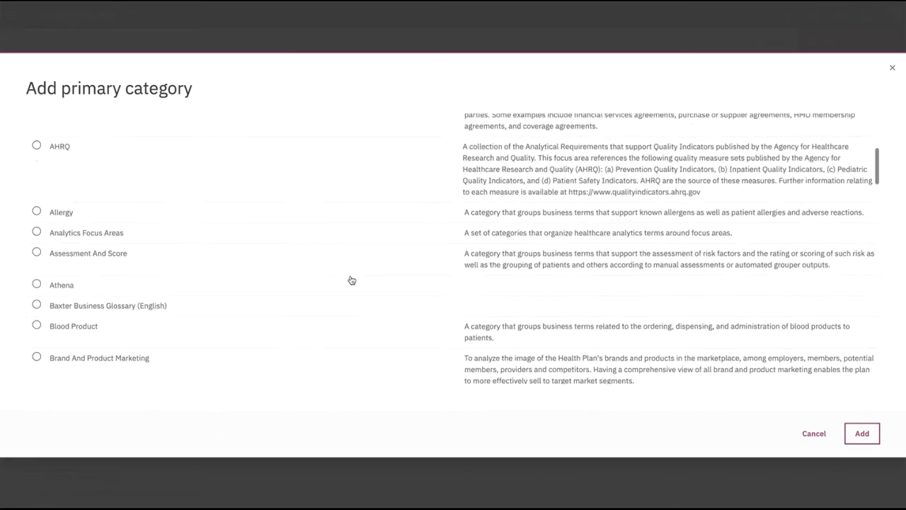
{"action": "left_click", "coordinate": [861, 433]}
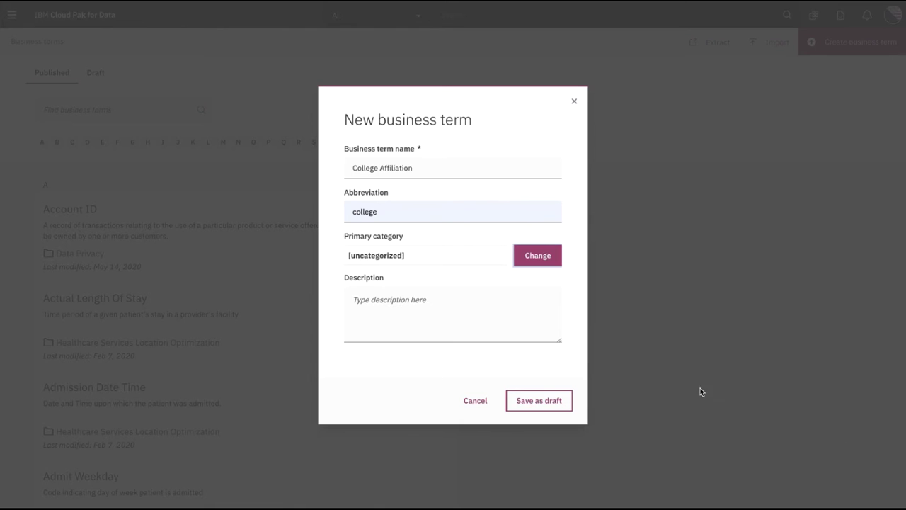
Enter the description "College student is affiliated with", save the business term as a draft and review its overview
{"action": "left_click", "coordinate": [414, 306]}
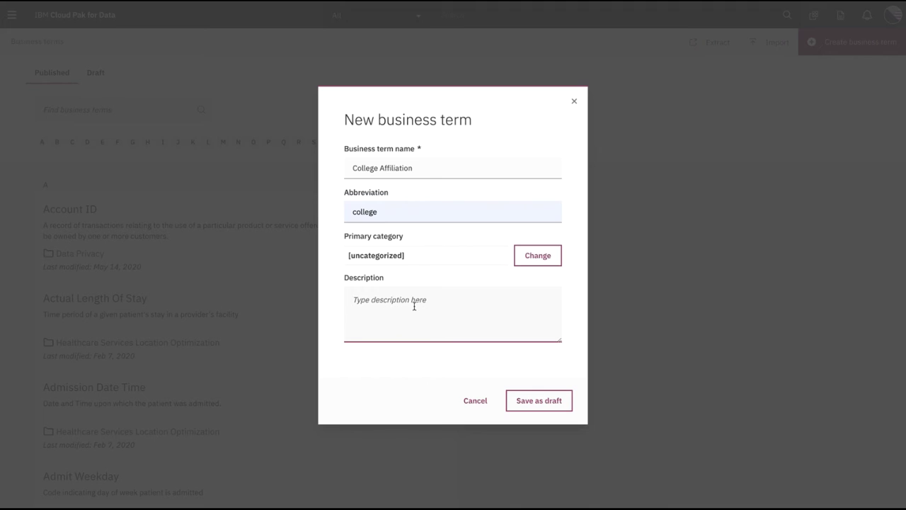
{"action": "type", "text": "College student is affiliated with"}
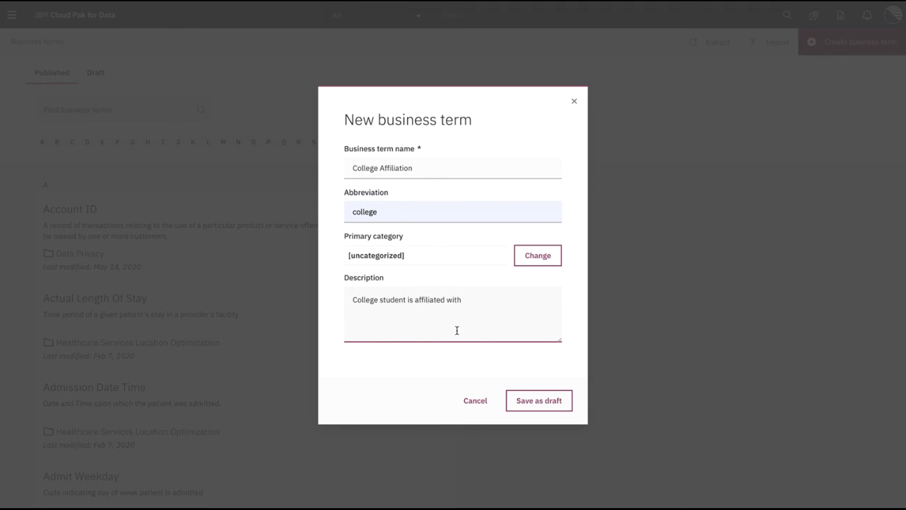
{"action": "left_click", "coordinate": [534, 401]}
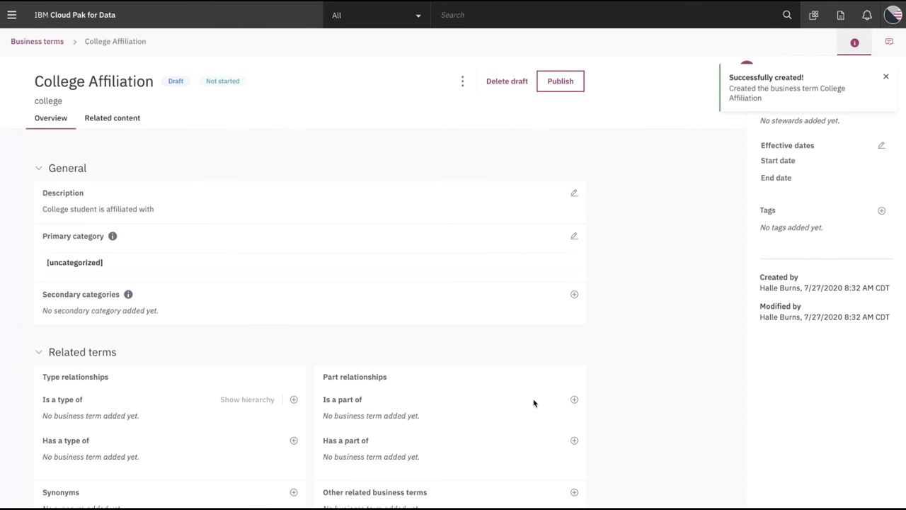
{"action": "scroll", "coordinate": [493, 353], "scroll_direction": "down", "scroll_amount": 2}
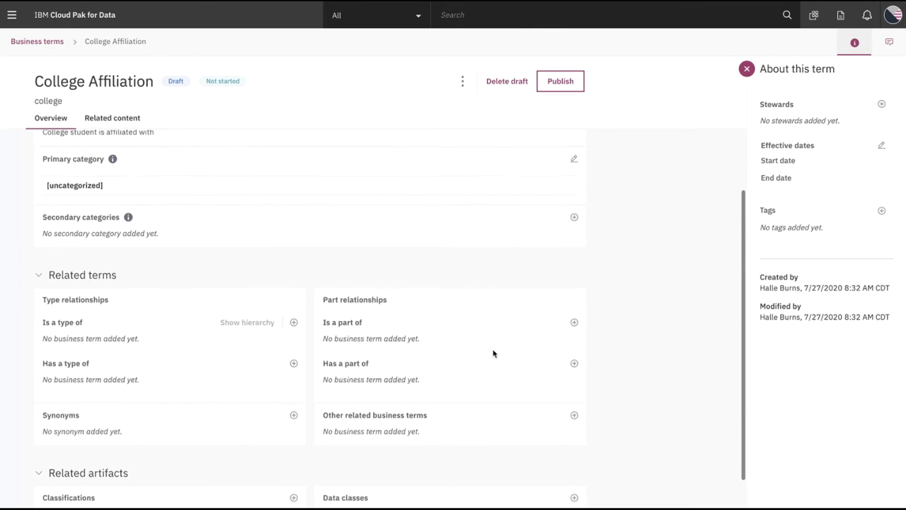
{"action": "scroll", "coordinate": [493, 353], "scroll_direction": "down", "scroll_amount": 2}
{"action": "scroll", "coordinate": [493, 353], "scroll_direction": "up", "scroll_amount": 4}
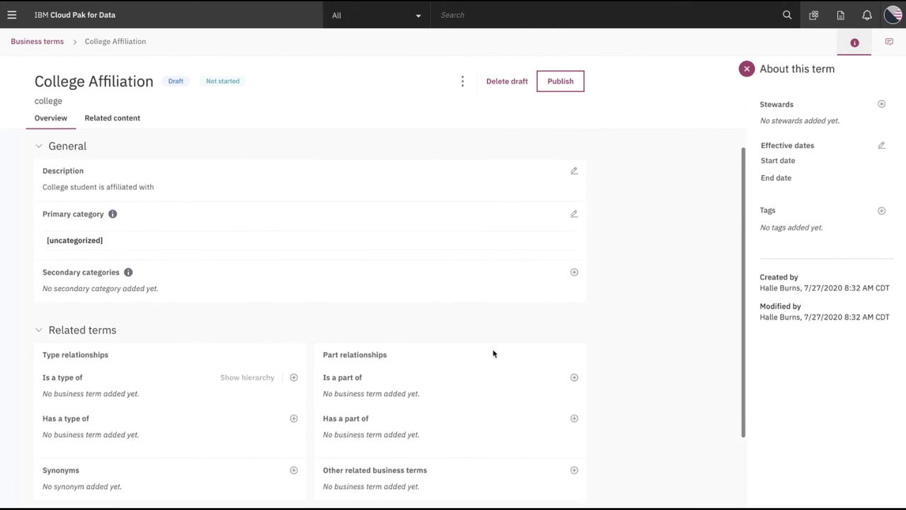
{"action": "scroll", "coordinate": [493, 353], "scroll_direction": "up", "scroll_amount": 1}
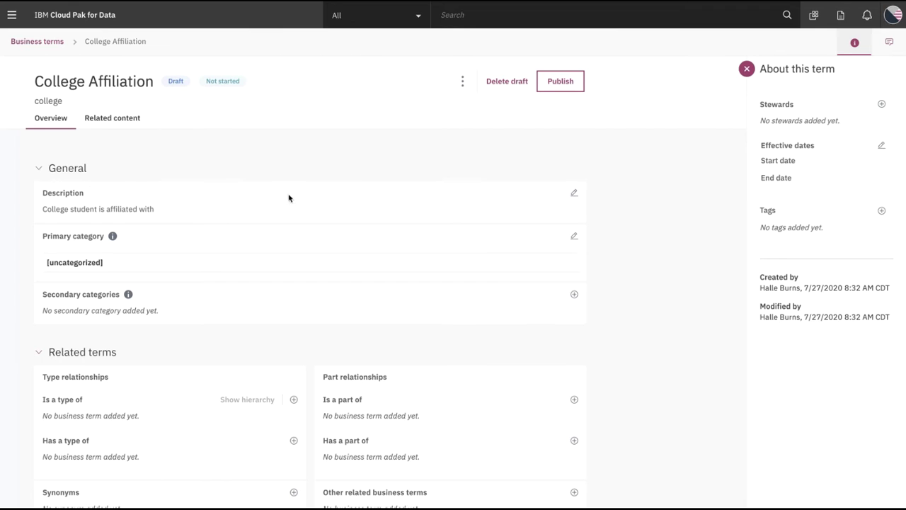
Publish the College Affiliation draft and look over the term's general details, related terms and related artifacts
{"action": "left_click", "coordinate": [562, 82]}
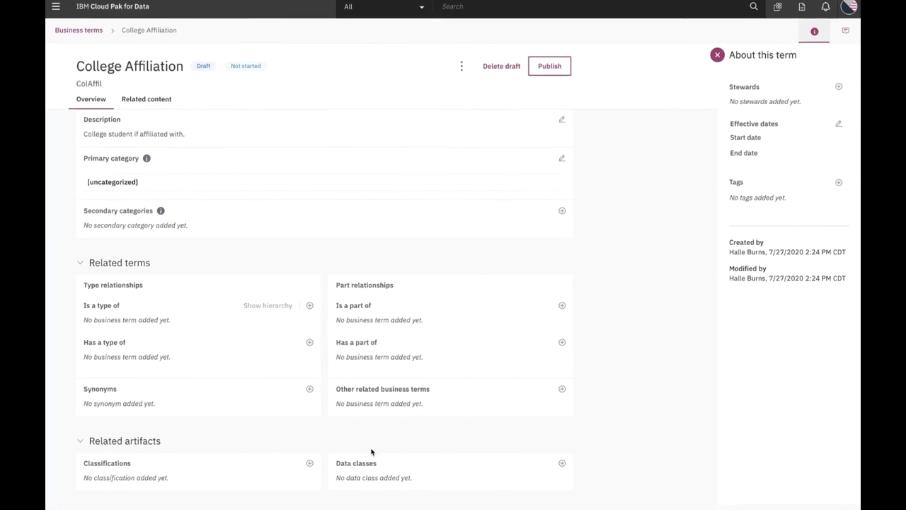
{"action": "scroll", "coordinate": [559, 414], "scroll_direction": "up", "scroll_amount": 2}
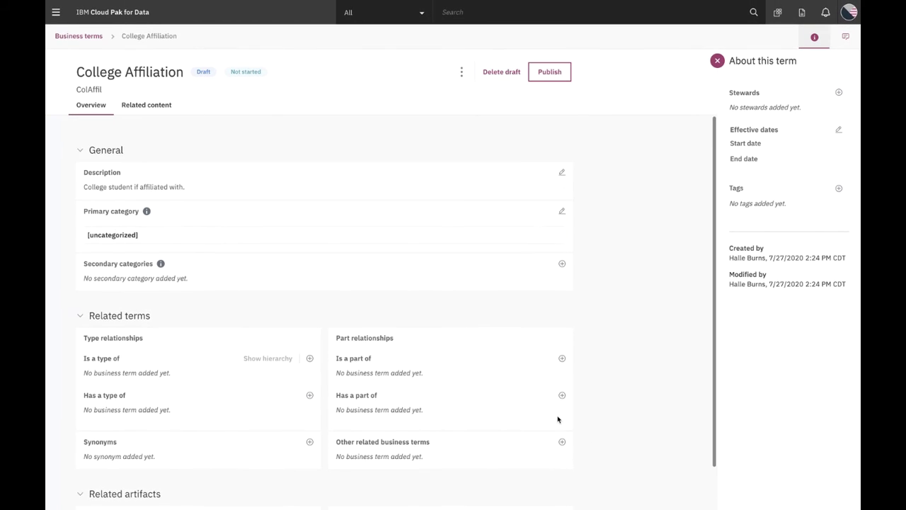
{"action": "scroll", "coordinate": [557, 419], "scroll_direction": "down", "scroll_amount": 2}
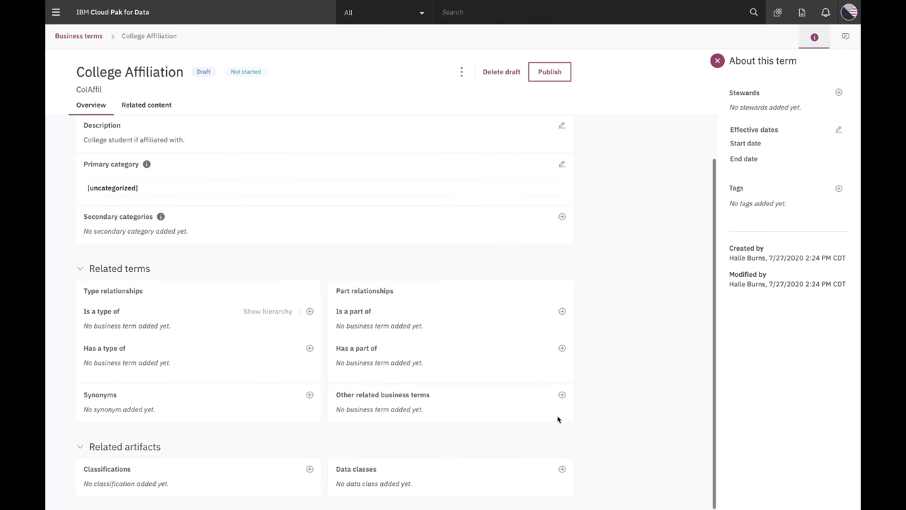
Browse the data classes that can be related to the College Affiliation term, and leave the list without adding any
{"action": "left_click", "coordinate": [563, 469]}
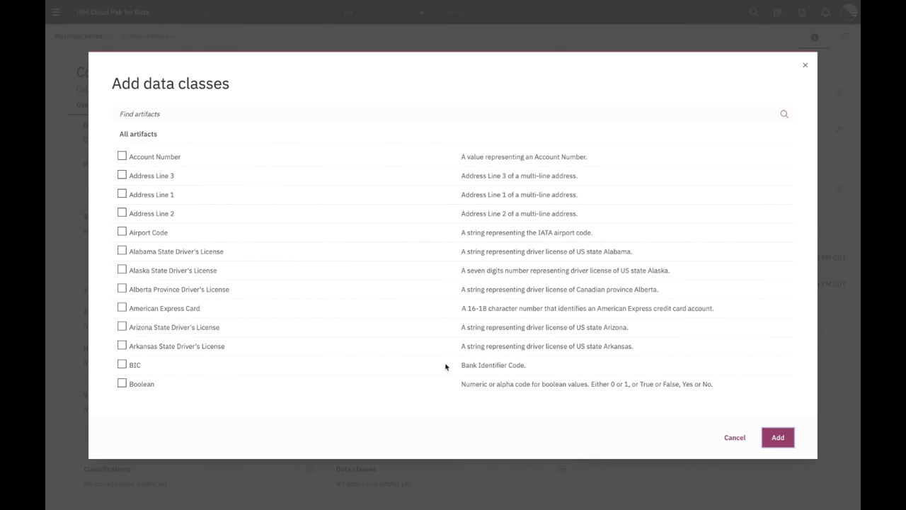
{"action": "scroll", "coordinate": [298, 275], "scroll_direction": "down", "scroll_amount": 2}
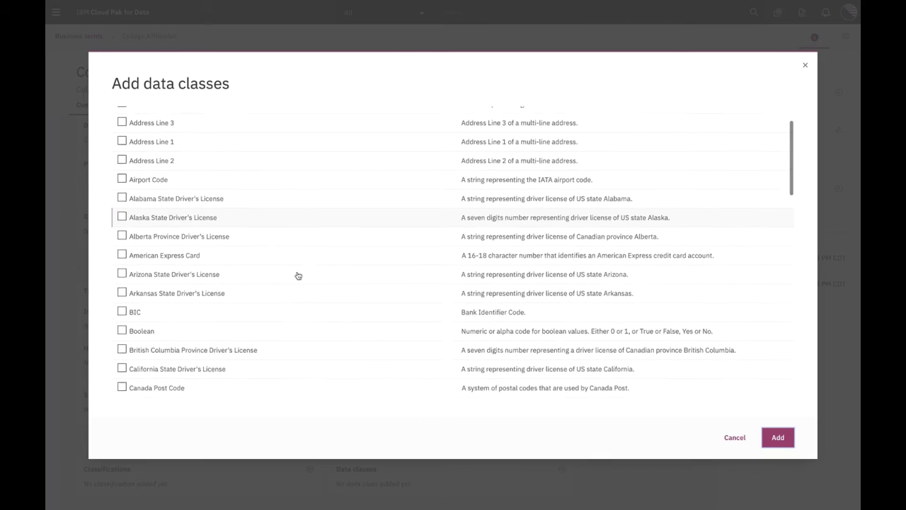
{"action": "scroll", "coordinate": [298, 275], "scroll_direction": "down", "scroll_amount": 3}
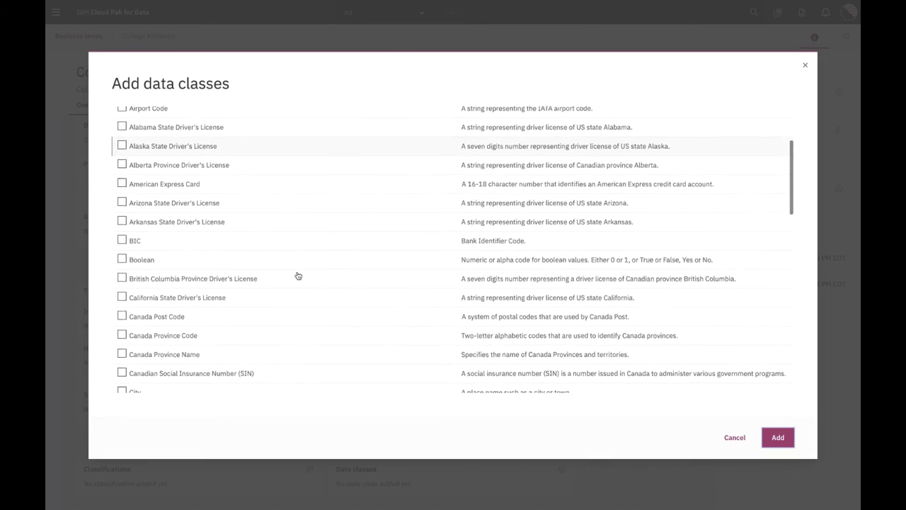
{"action": "scroll", "coordinate": [298, 275], "scroll_direction": "down", "scroll_amount": 3}
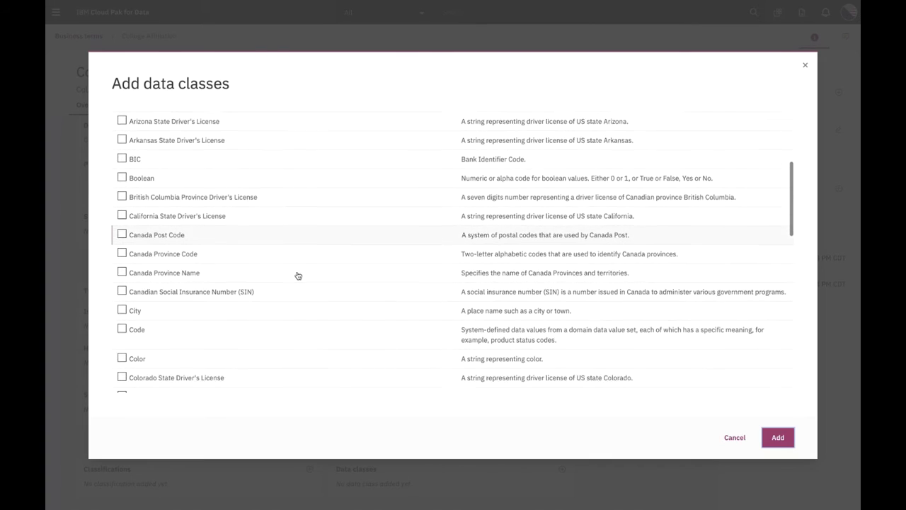
{"action": "scroll", "coordinate": [298, 275], "scroll_direction": "down", "scroll_amount": 4}
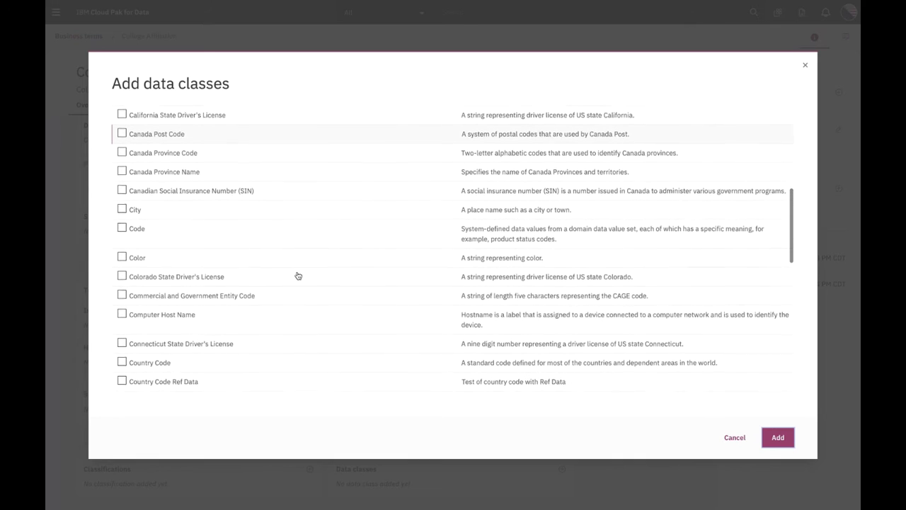
{"action": "scroll", "coordinate": [298, 275], "scroll_direction": "down", "scroll_amount": 4}
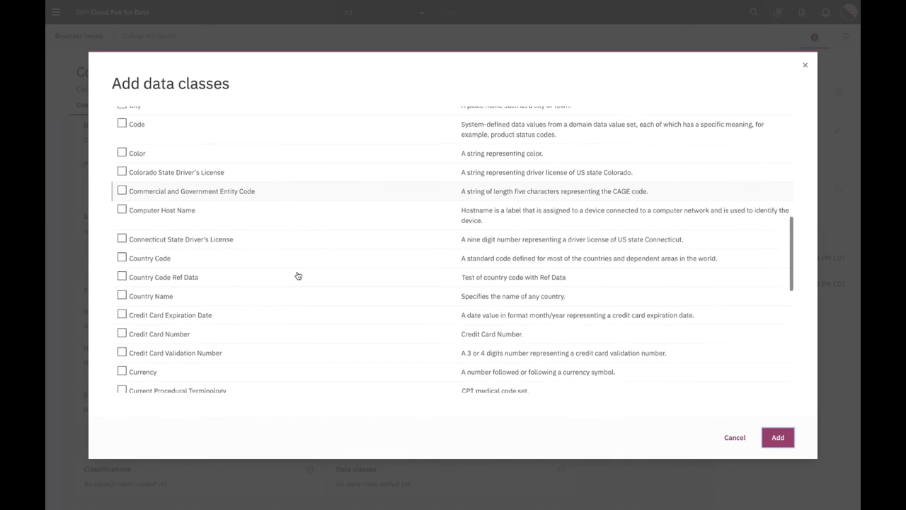
{"action": "scroll", "coordinate": [298, 275], "scroll_direction": "down", "scroll_amount": 3}
{"action": "scroll", "coordinate": [298, 276], "scroll_direction": "up", "scroll_amount": 1}
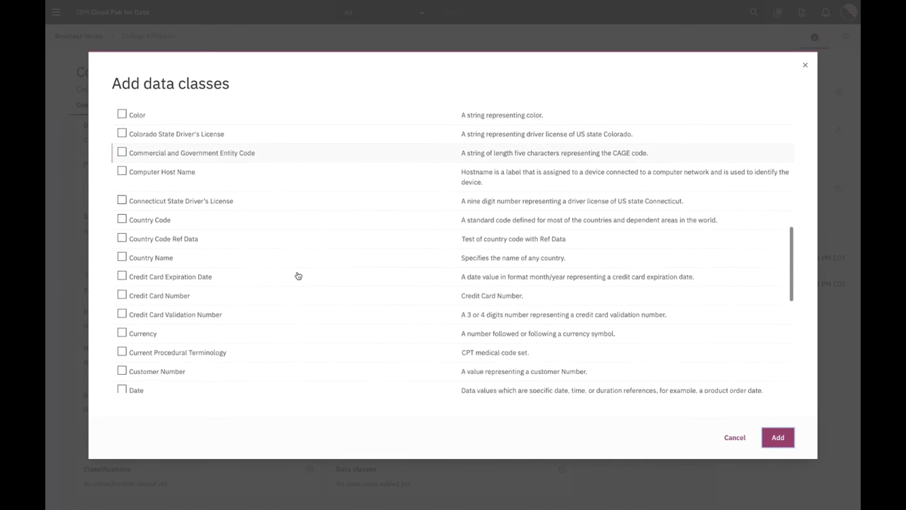
{"action": "scroll", "coordinate": [298, 275], "scroll_direction": "up", "scroll_amount": 1}
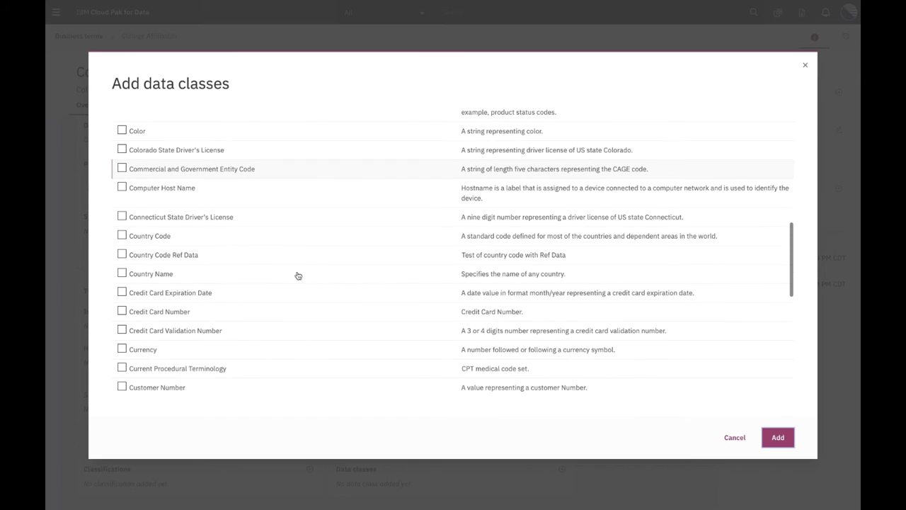
{"action": "left_click", "coordinate": [734, 438]}
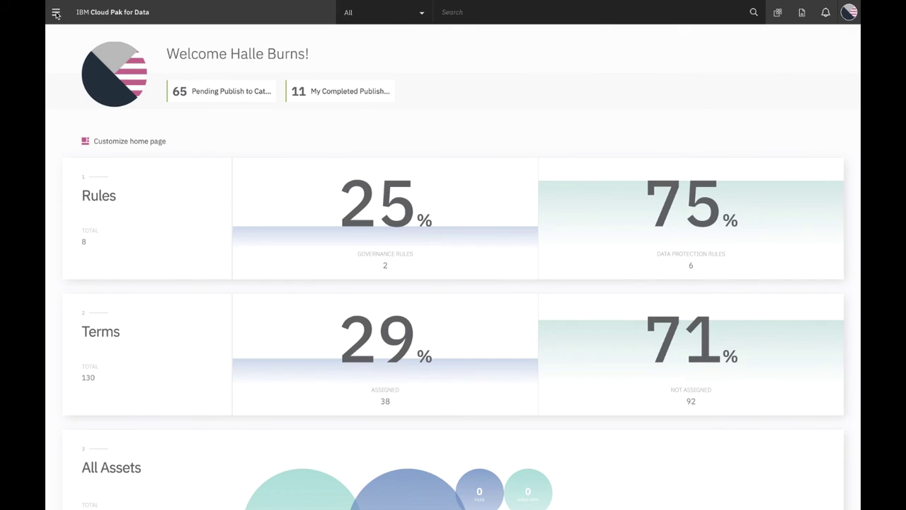
Open the CANCER_GENE_EXPRESSION data set in the Demo 1 data quality workspace
{"action": "left_click", "coordinate": [56, 14]}
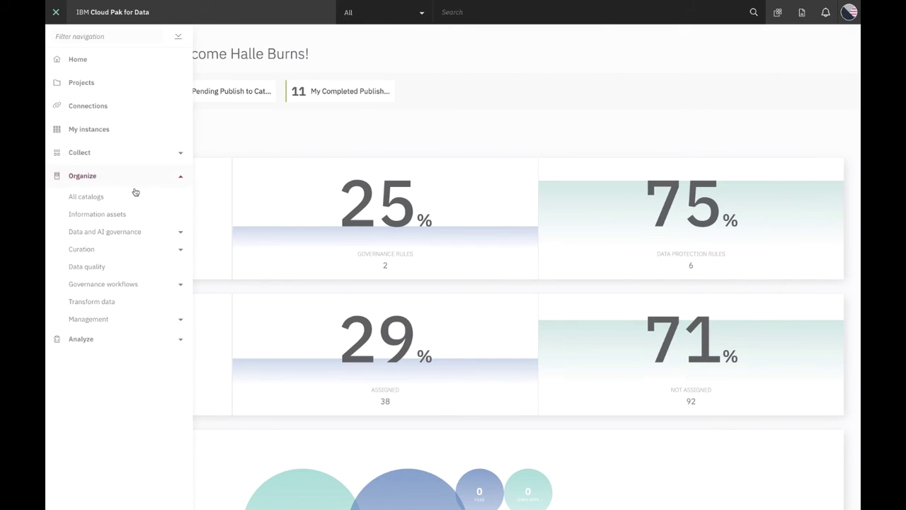
{"action": "left_click", "coordinate": [145, 269]}
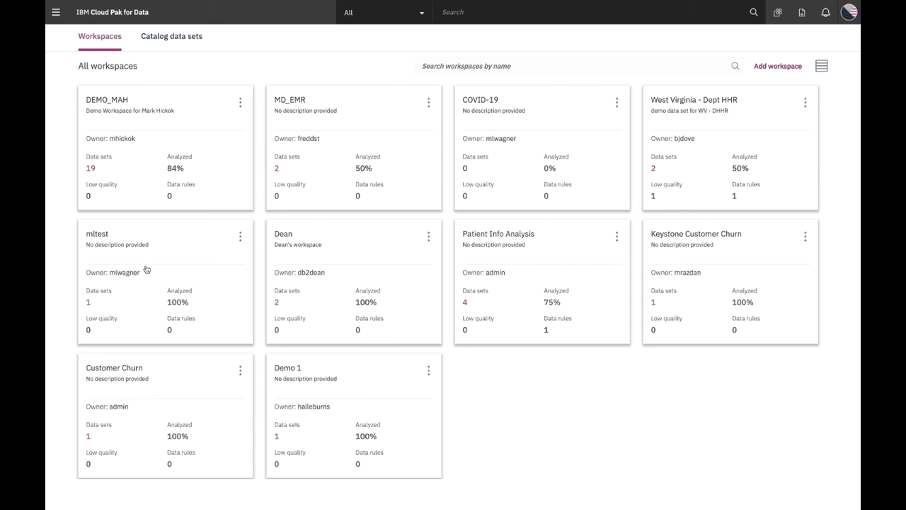
{"action": "left_click", "coordinate": [288, 367]}
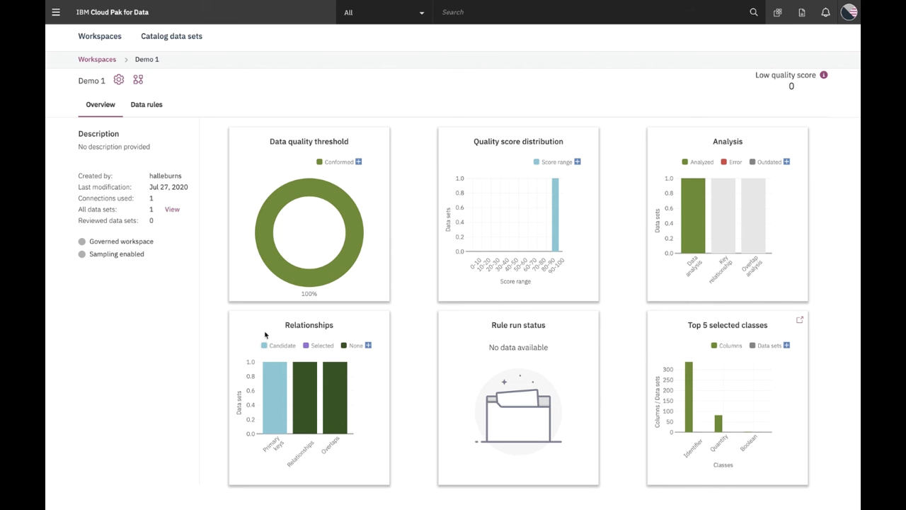
{"action": "left_click", "coordinate": [172, 209]}
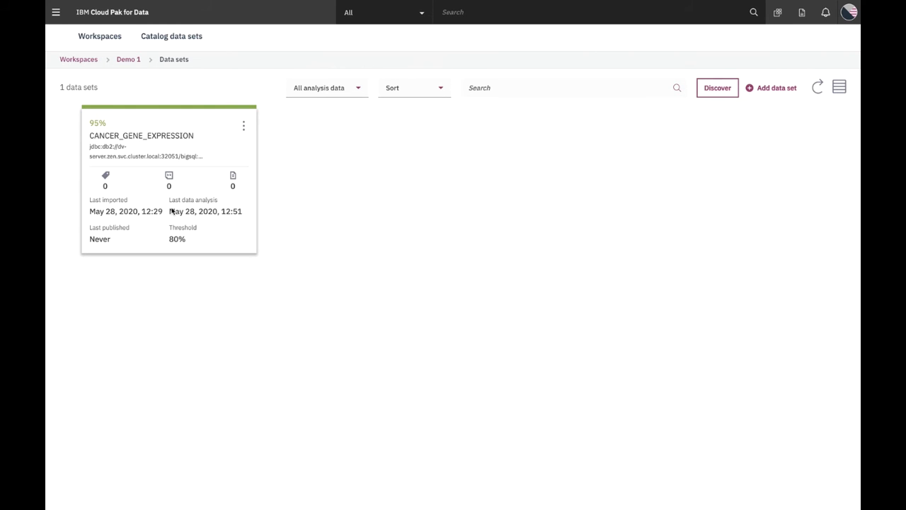
{"action": "left_click", "coordinate": [154, 137]}
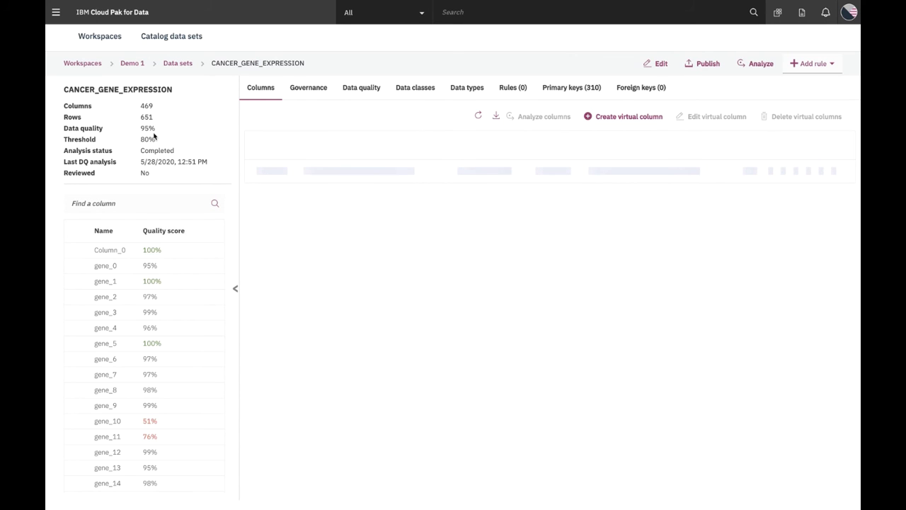
Start adding a rule to the CANCER_GENE_EXPRESSION data set and read the help on choosing between data rules and quality rules
{"action": "left_click", "coordinate": [809, 63]}
{"action": "left_click", "coordinate": [801, 83]}
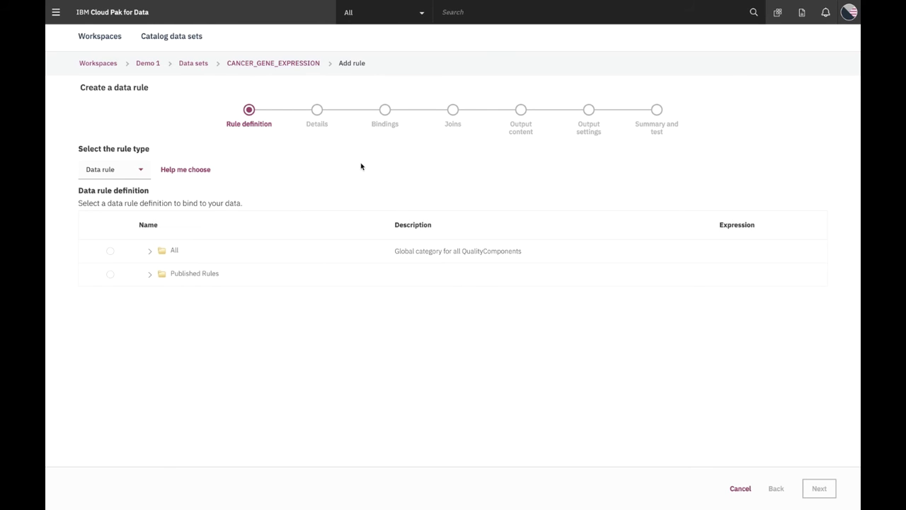
{"action": "left_click", "coordinate": [179, 172]}
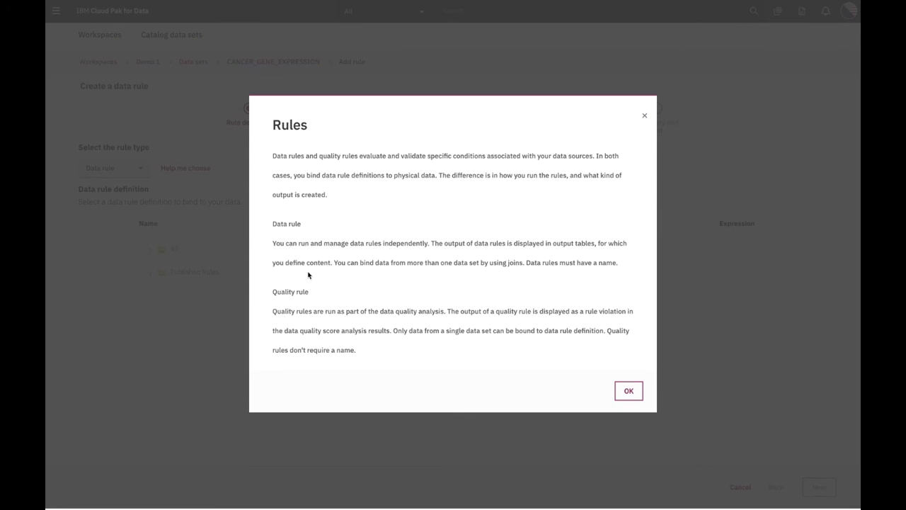
{"action": "left_click", "coordinate": [626, 388]}
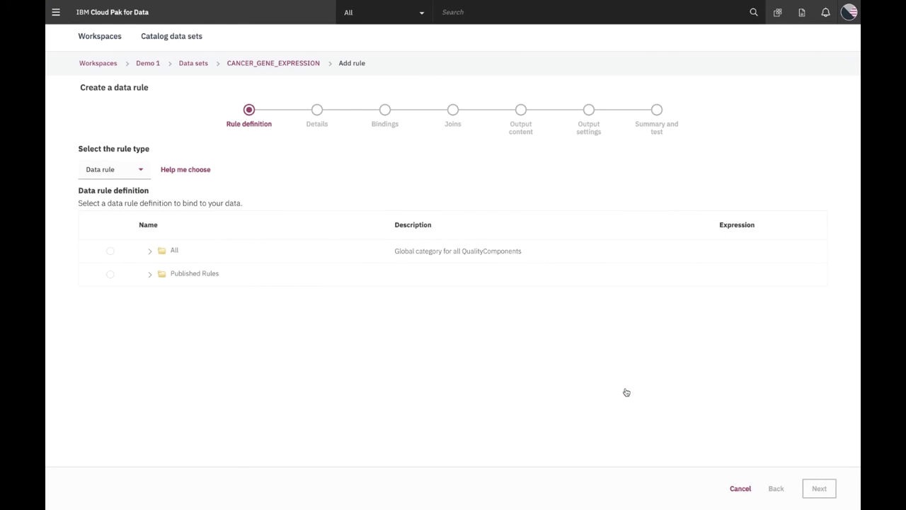
Set the rule type to Quality rule, choose the FieldExistsAndNumeric_1 definition and continue to the bindings
{"action": "left_click", "coordinate": [134, 170]}
{"action": "left_click", "coordinate": [111, 190]}
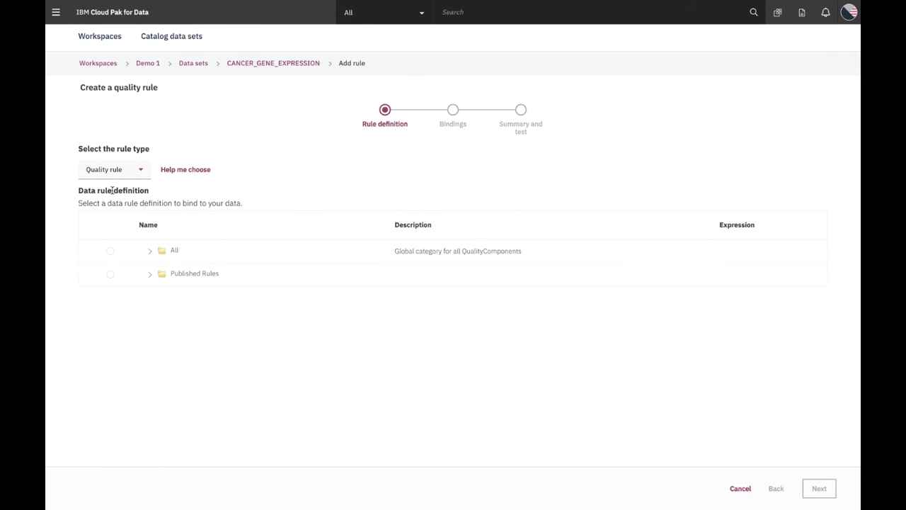
{"action": "left_click", "coordinate": [150, 252]}
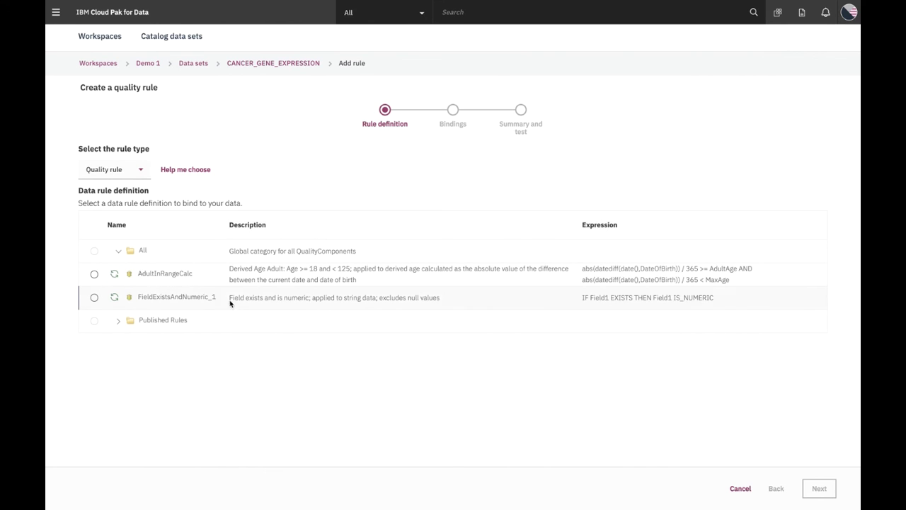
{"action": "left_click", "coordinate": [94, 297]}
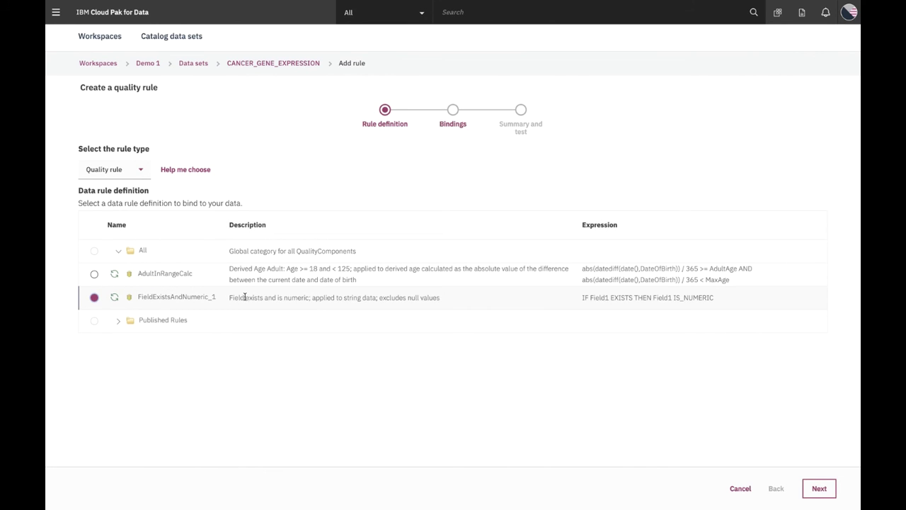
{"action": "left_click", "coordinate": [815, 495]}
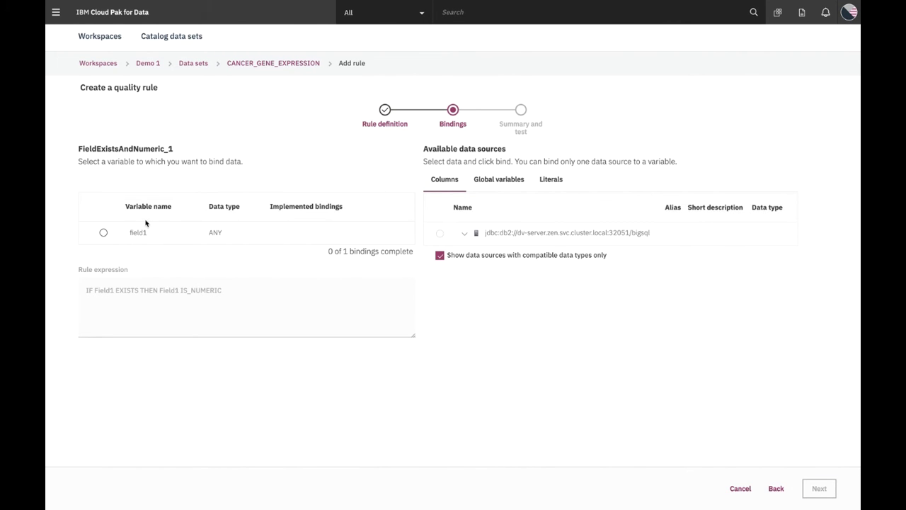
Bind the variable field1 to the gene_111 column of CANCER_GENE_EXPRESSION and continue to the summary and test stage
{"action": "left_click", "coordinate": [103, 233]}
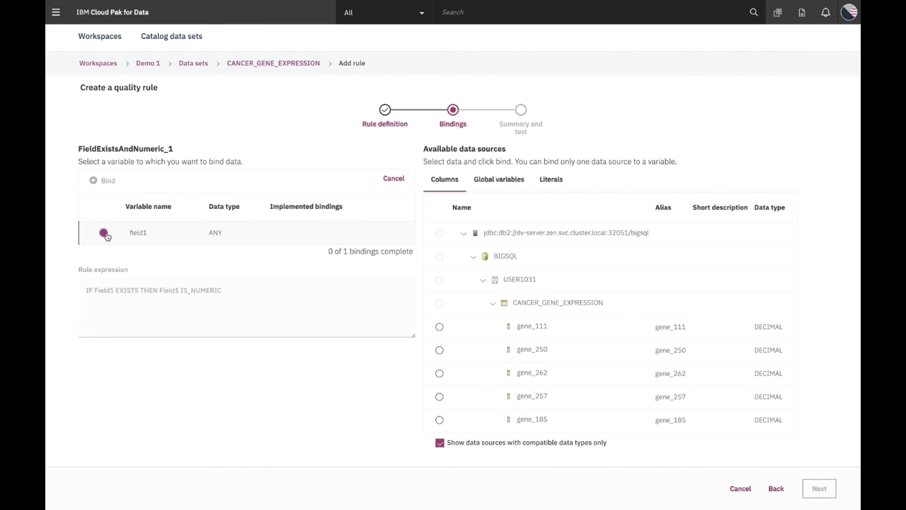
{"action": "left_click", "coordinate": [439, 327]}
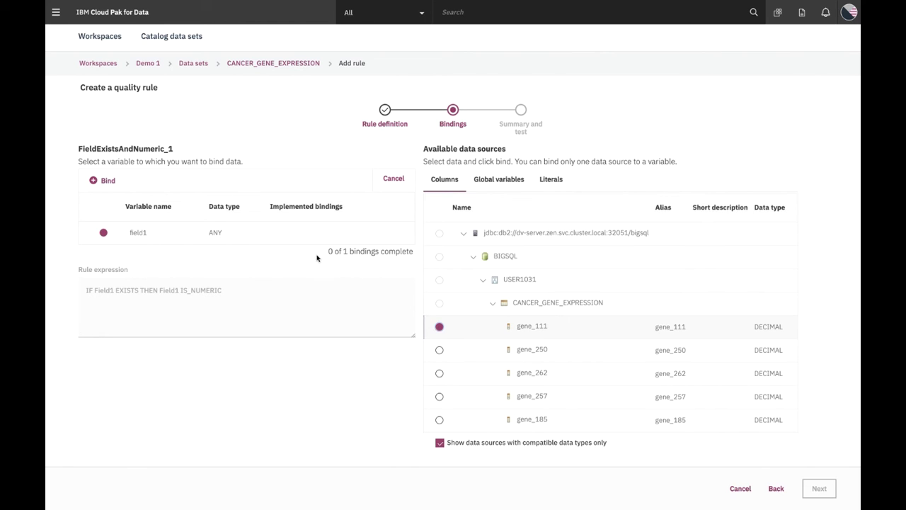
{"action": "left_click", "coordinate": [108, 181]}
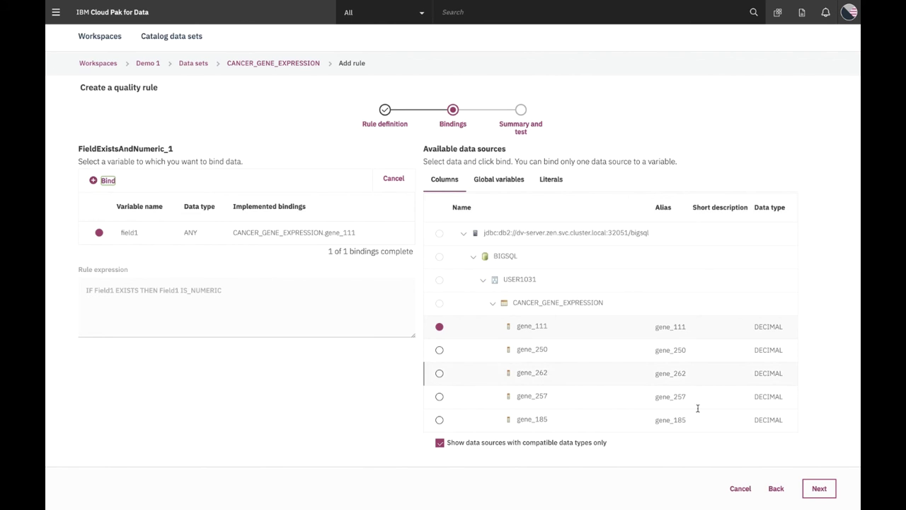
{"action": "left_click", "coordinate": [818, 489]}
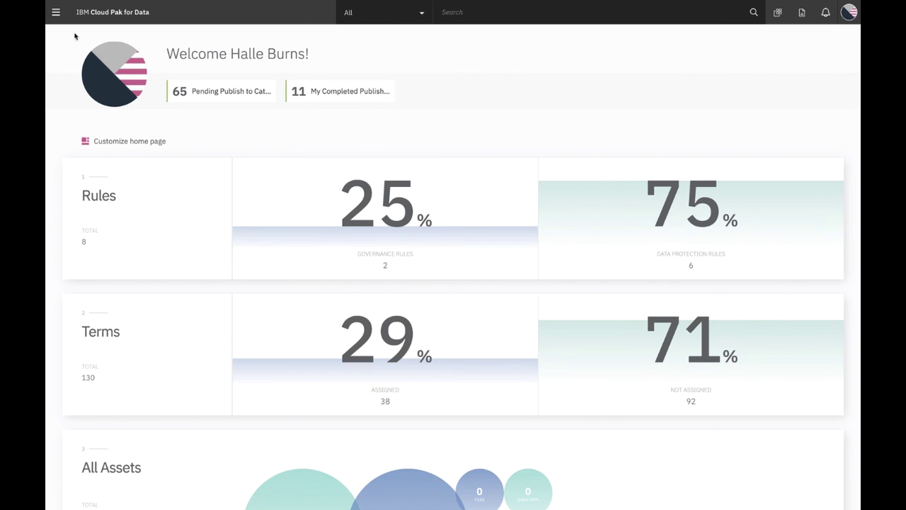
Bring up the platform navigation from the home page with the Organize and Curation areas
{"action": "left_click", "coordinate": [56, 12]}
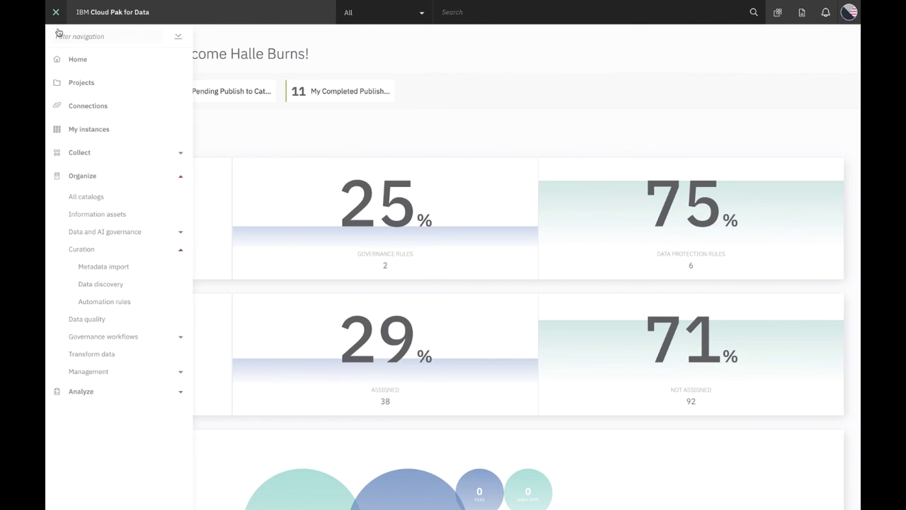